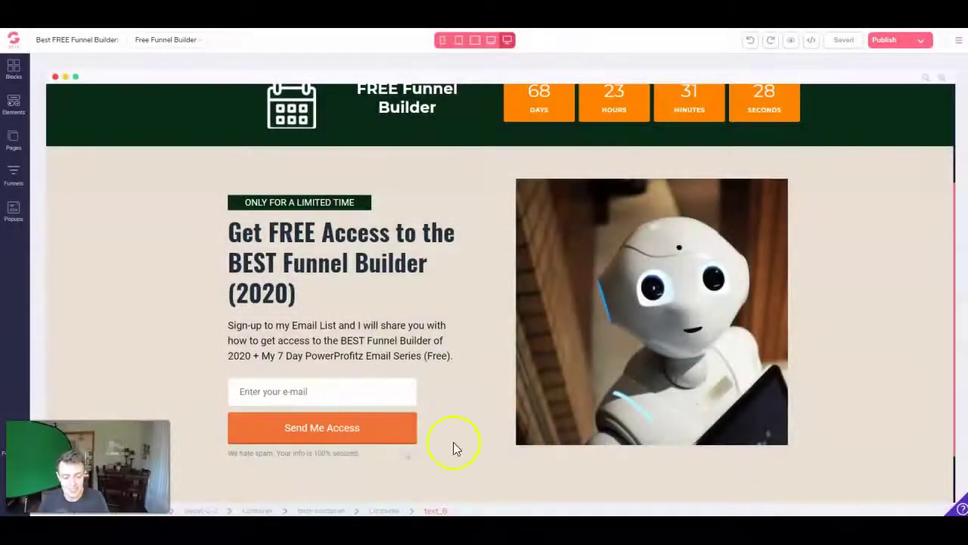
Step: Set the landing page to publish on landing.aiprofitz.com instead of GroovePages hosting, then open Publishing Help
scroll(428, 307, up, 3)
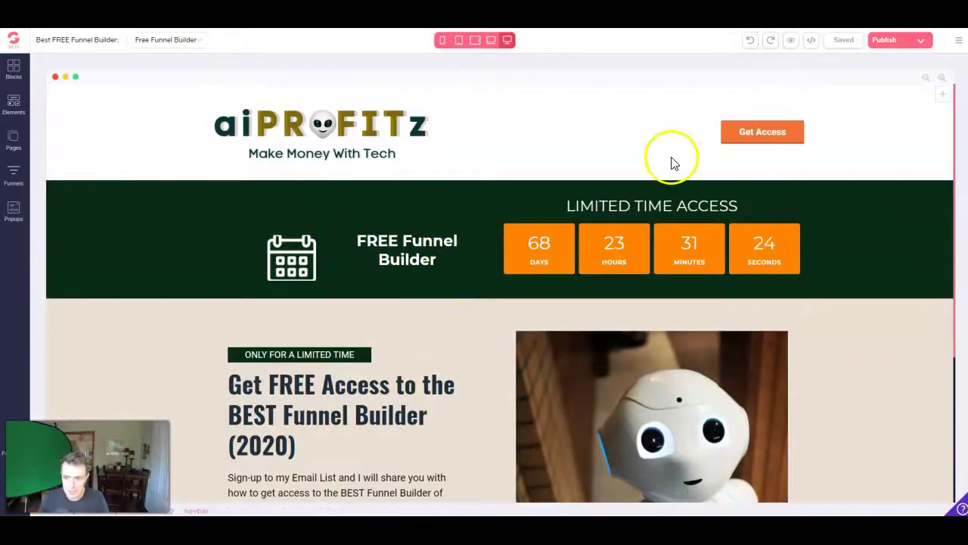
scroll(605, 197, down, 3)
scroll(405, 322, up, 3)
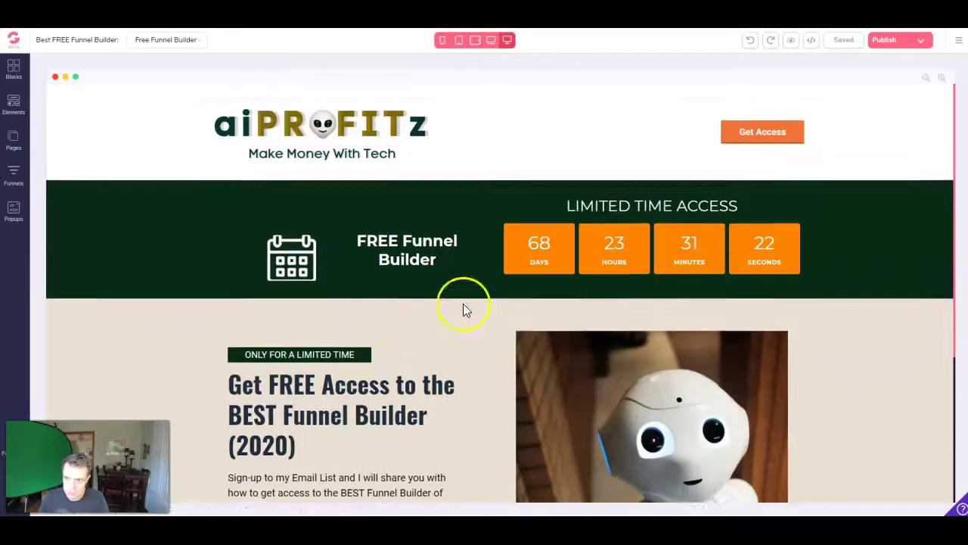
click(885, 39)
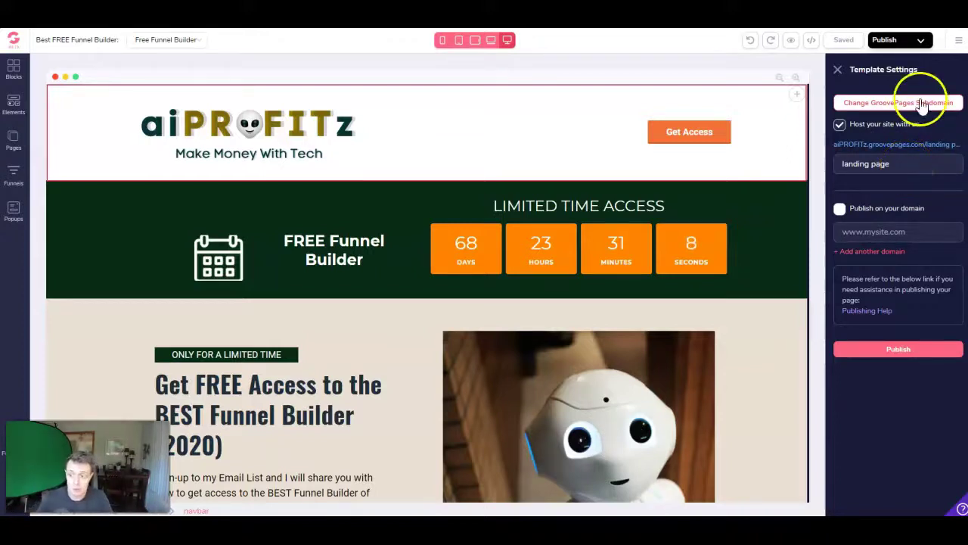
click(840, 208)
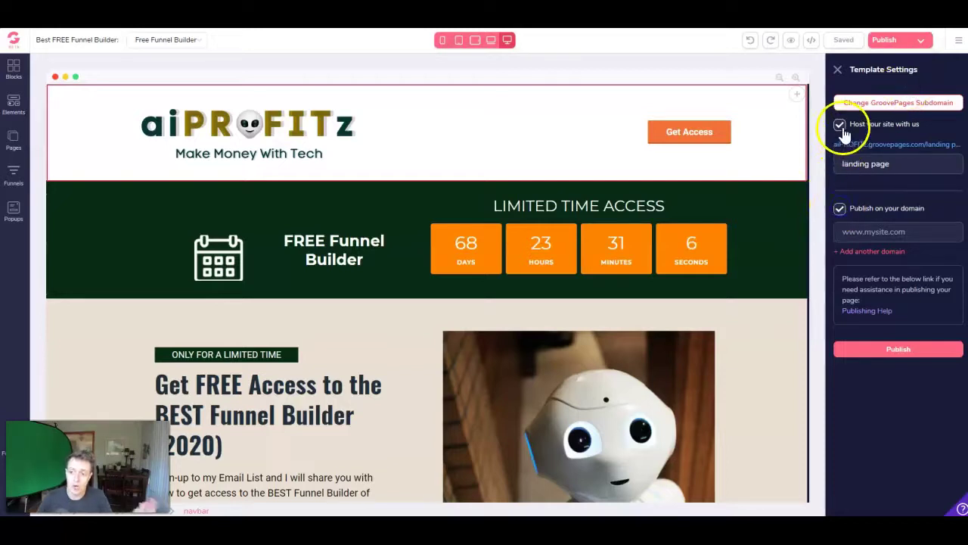
click(870, 235)
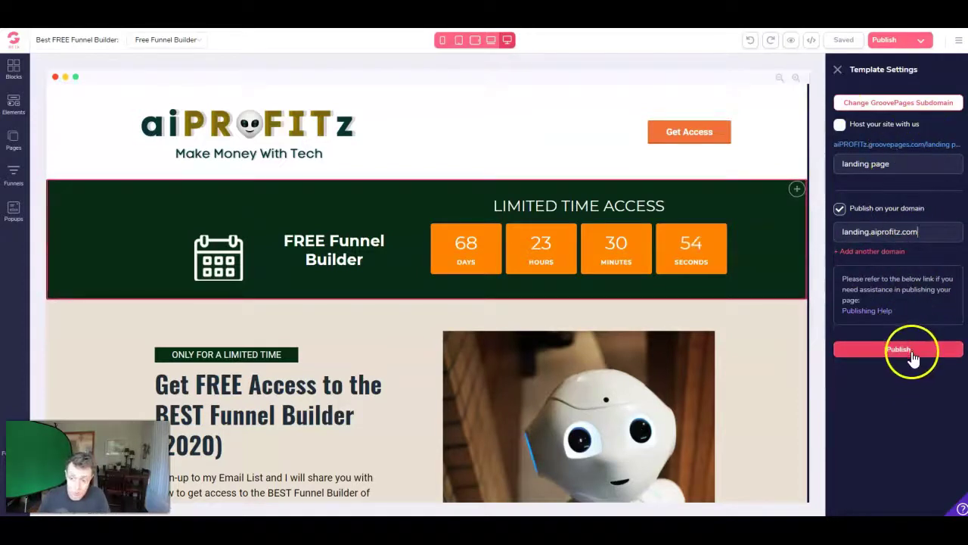
click(866, 312)
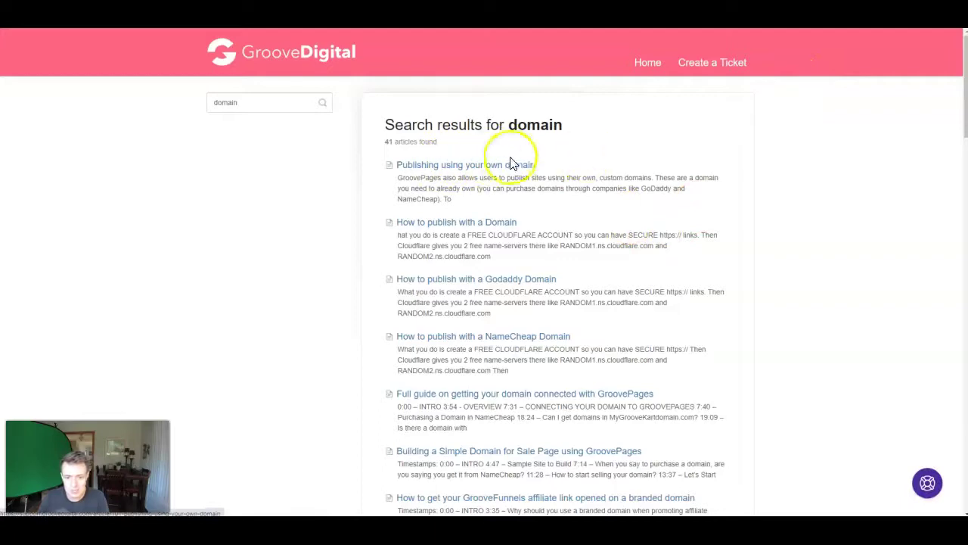
Step: Open and read the 'Publishing using your own domain' help article from the search results
scroll(539, 353, down, 7)
scroll(540, 354, down, 12)
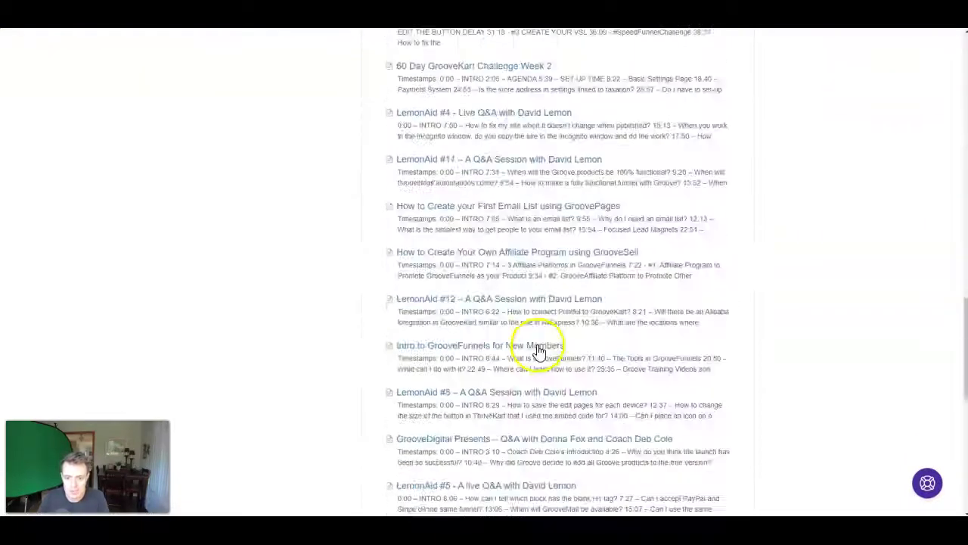
key(Home)
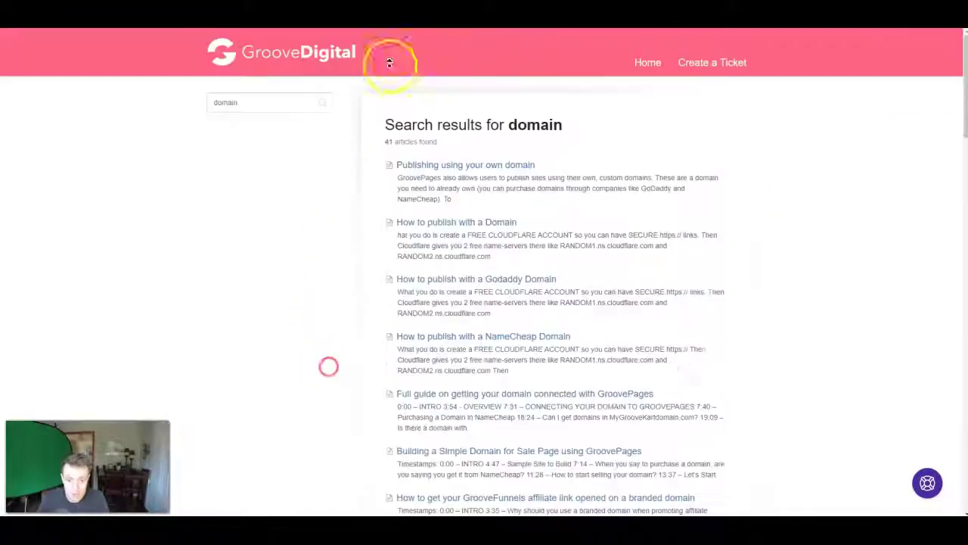
click(499, 172)
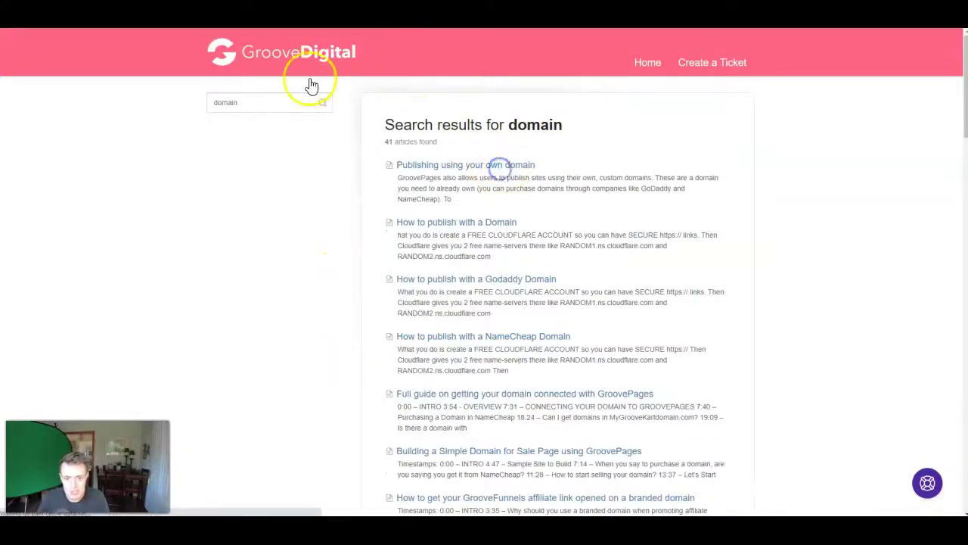
scroll(575, 200, down, 2)
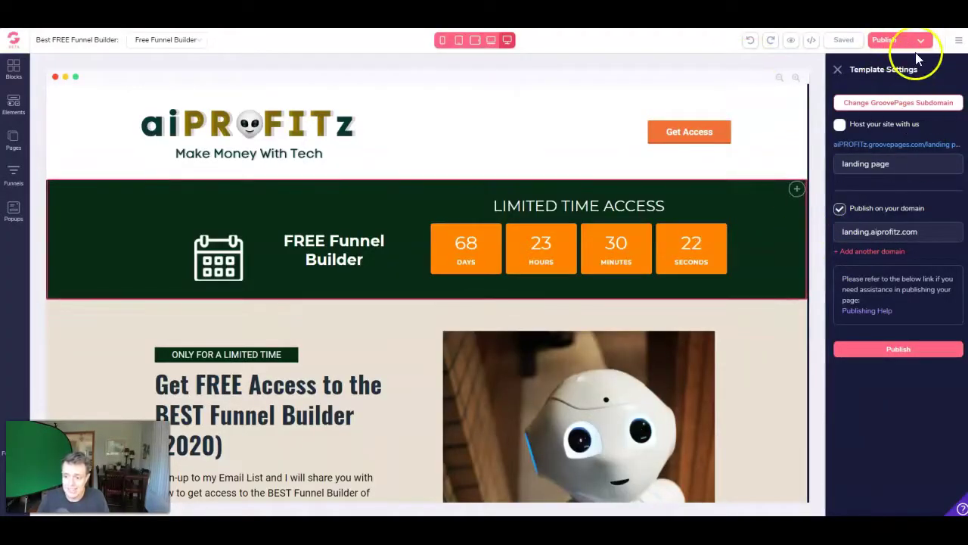
Step: Publish the landing page to landing.aiprofitz.com and open the aiprofitz.com site in Cloudflare
click(900, 350)
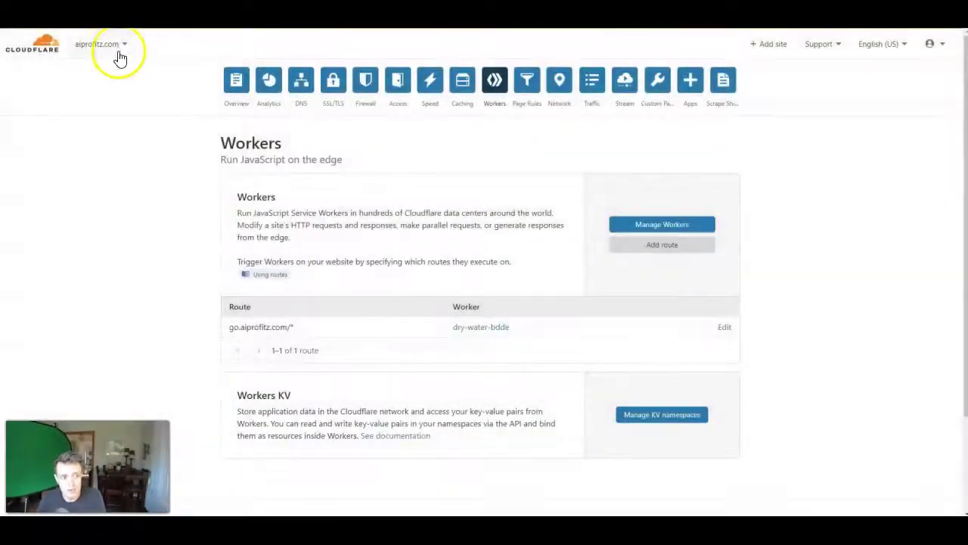
click(119, 51)
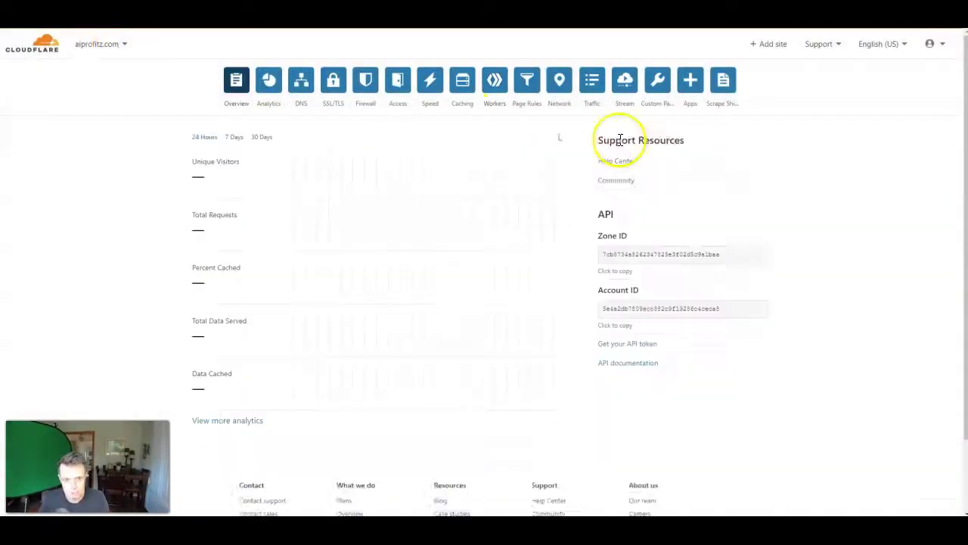
Step: Start a new CNAME record in aiprofitz.com's Cloudflare DNS settings
click(300, 82)
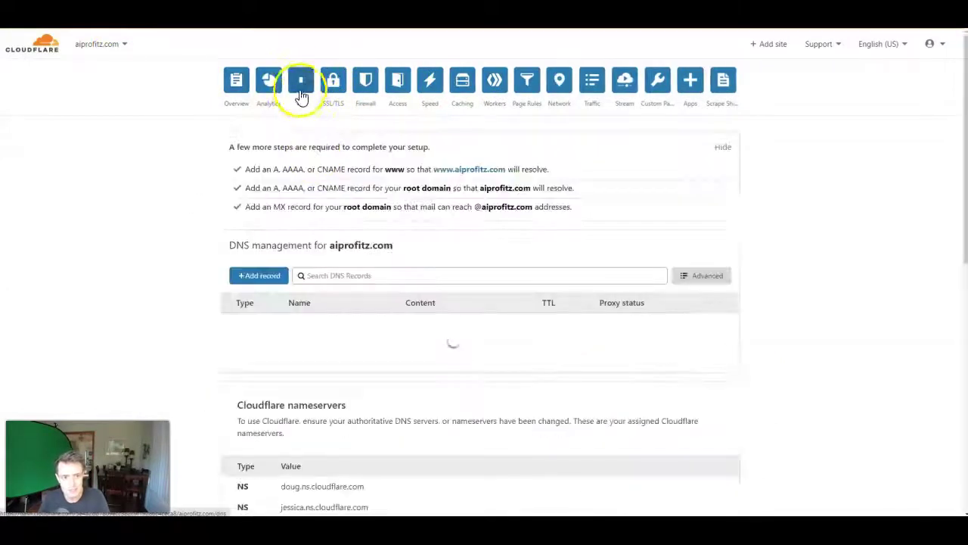
scroll(313, 147, down, 2)
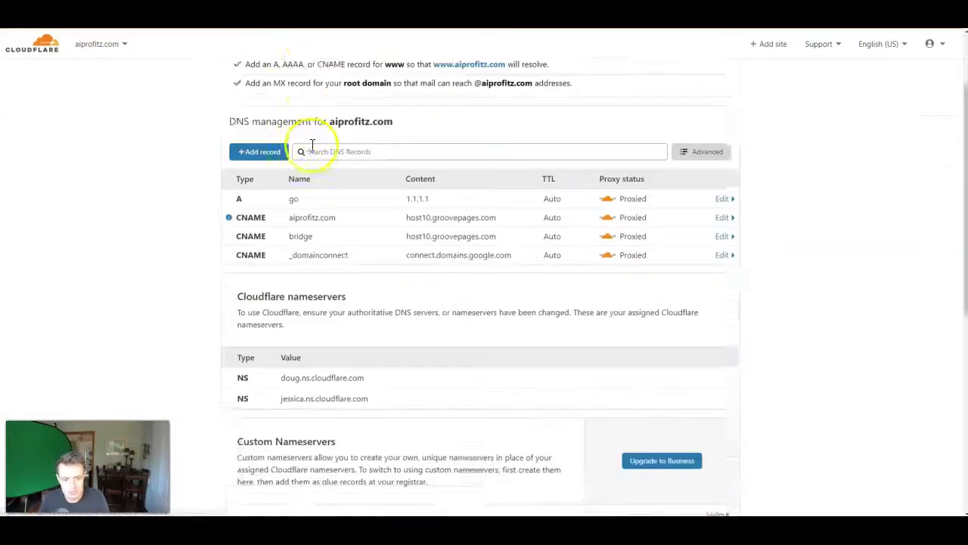
scroll(400, 249, up, 2)
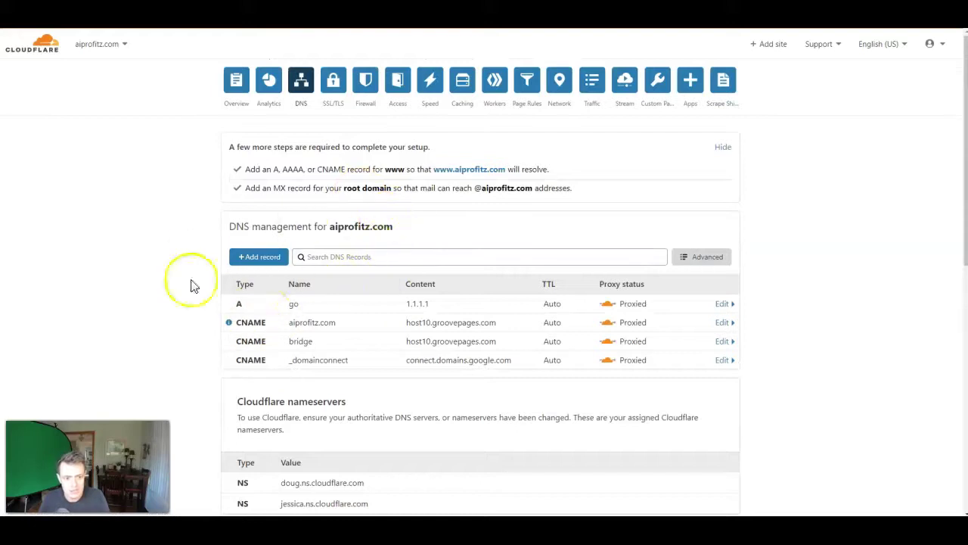
click(250, 259)
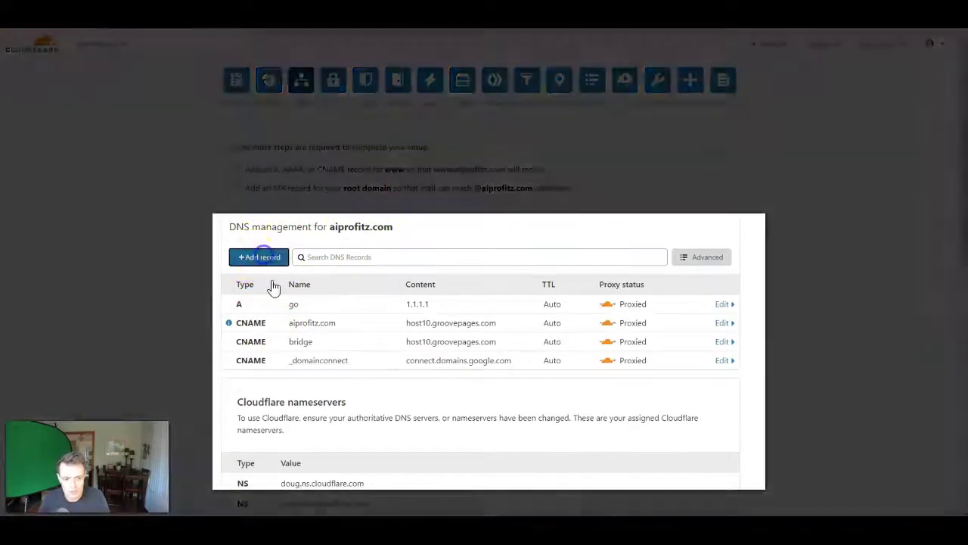
click(264, 321)
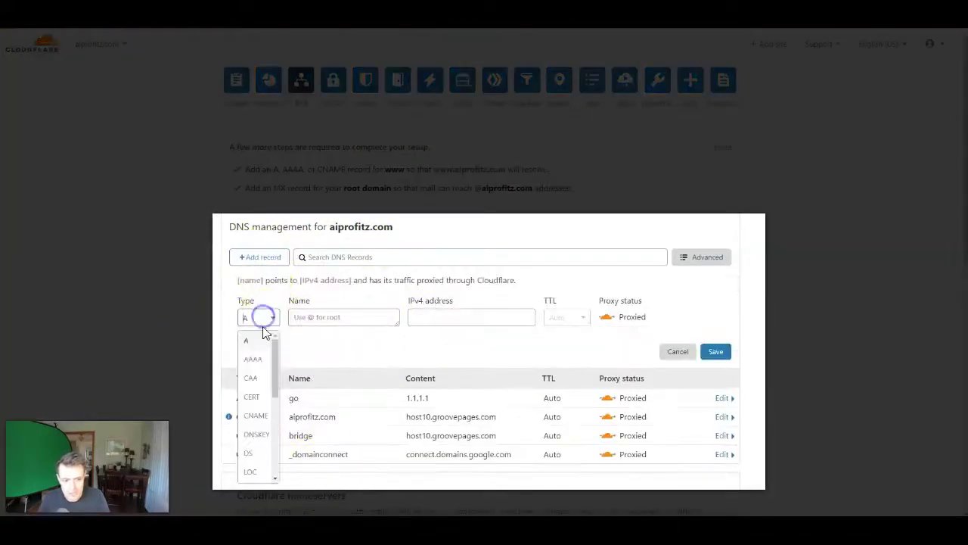
click(255, 417)
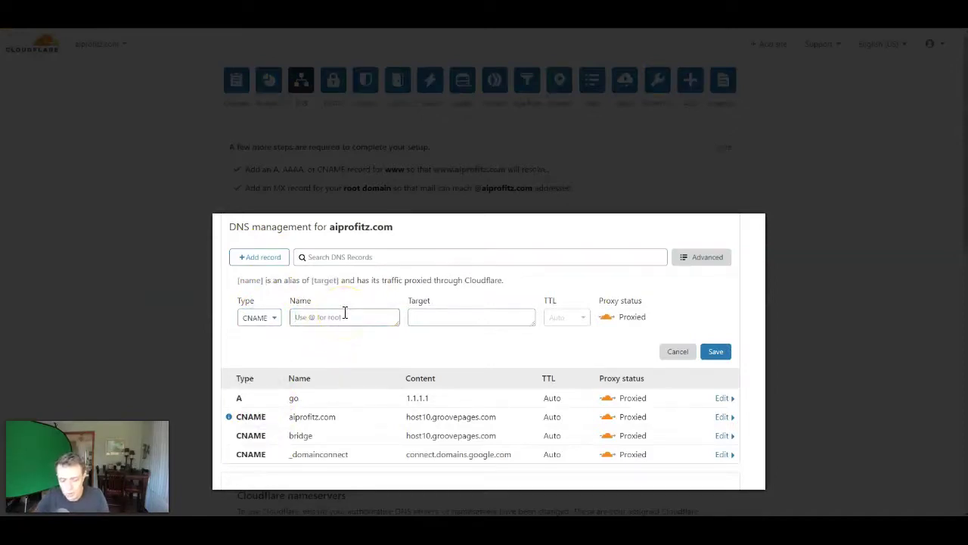
Step: Name the record 'landing' and point its target to host10.groovepages.com
click(345, 313)
text(landing)
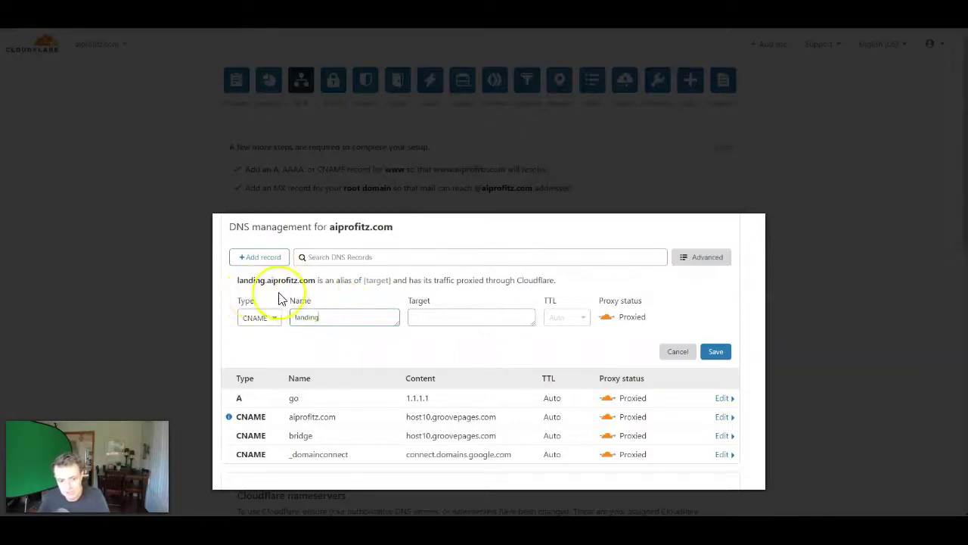
click(477, 318)
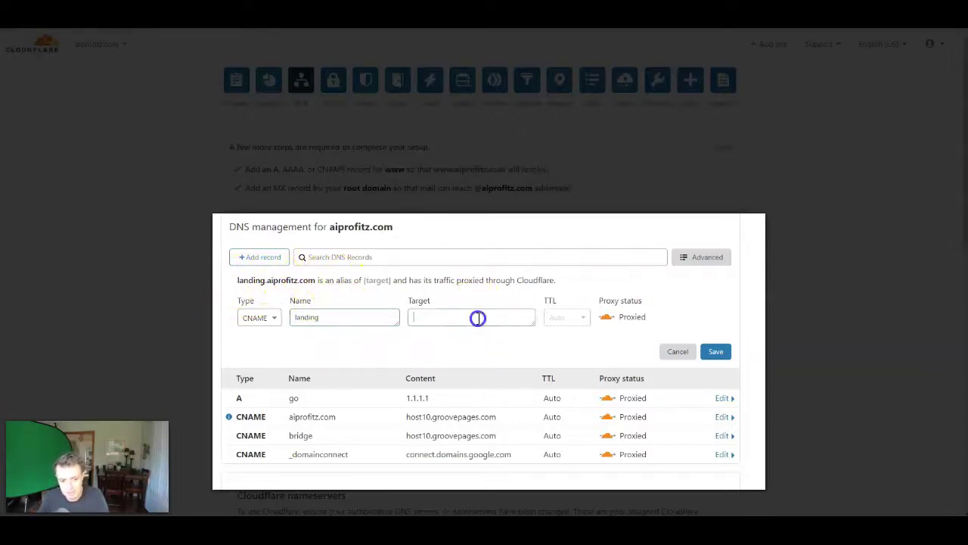
text(host10.groovepages.com)
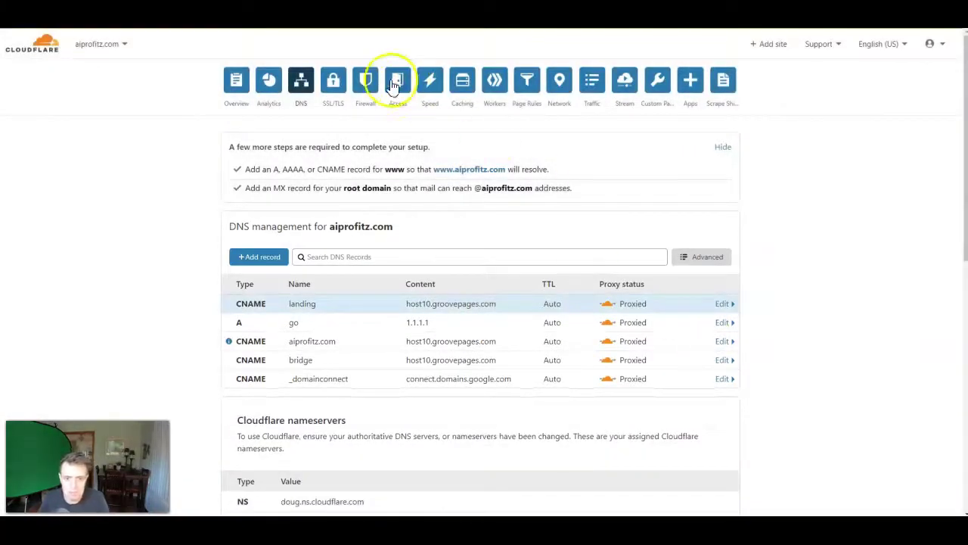
scroll(352, 292, down, 3)
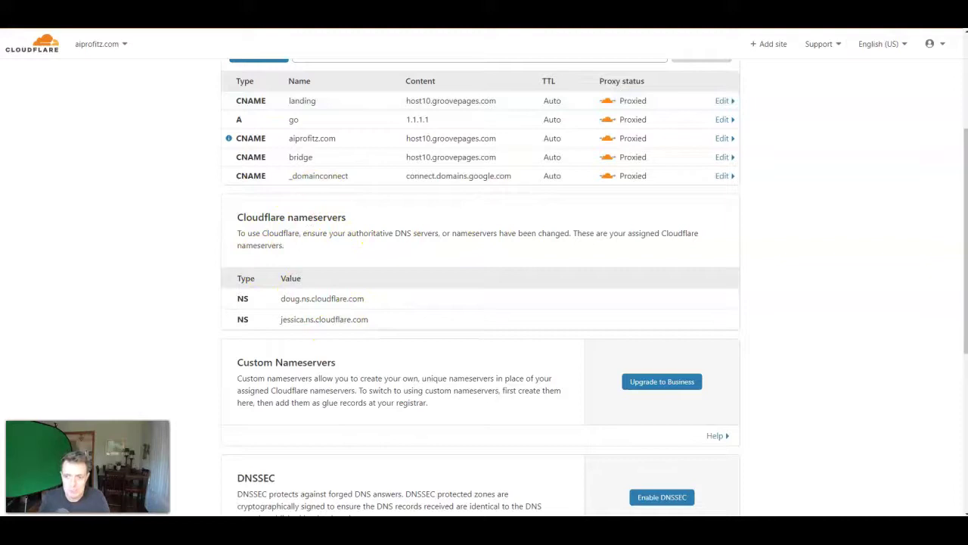
key(ctrl+t)
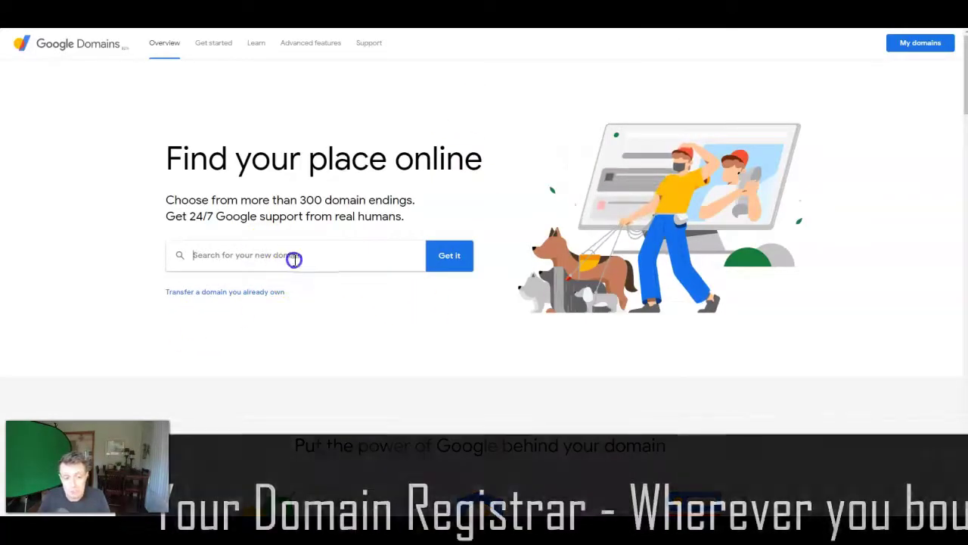
Step: Confirm aiprofitz.com uses doug.ns.cloudflare.com and jessica.ns.cloudflare.com name servers, leaving them unchanged
click(295, 258)
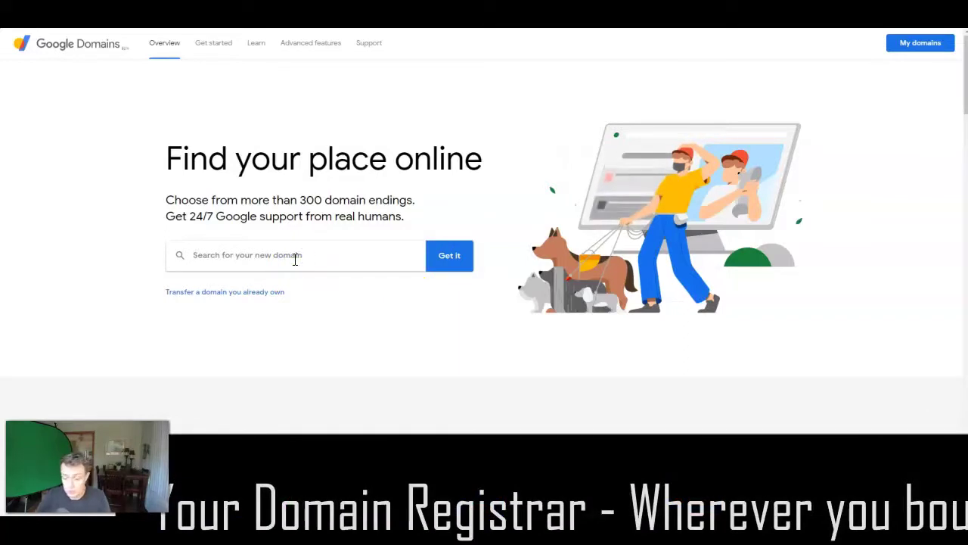
click(929, 43)
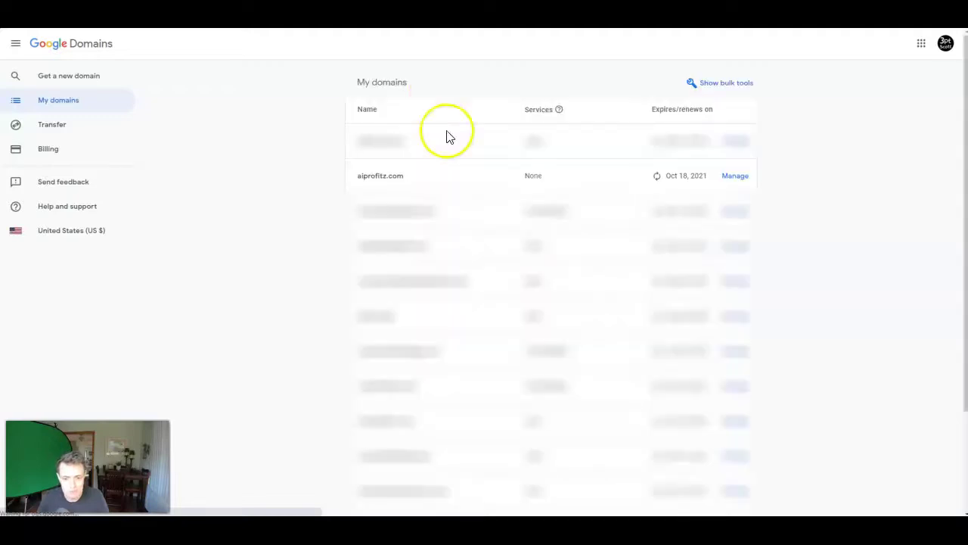
click(379, 175)
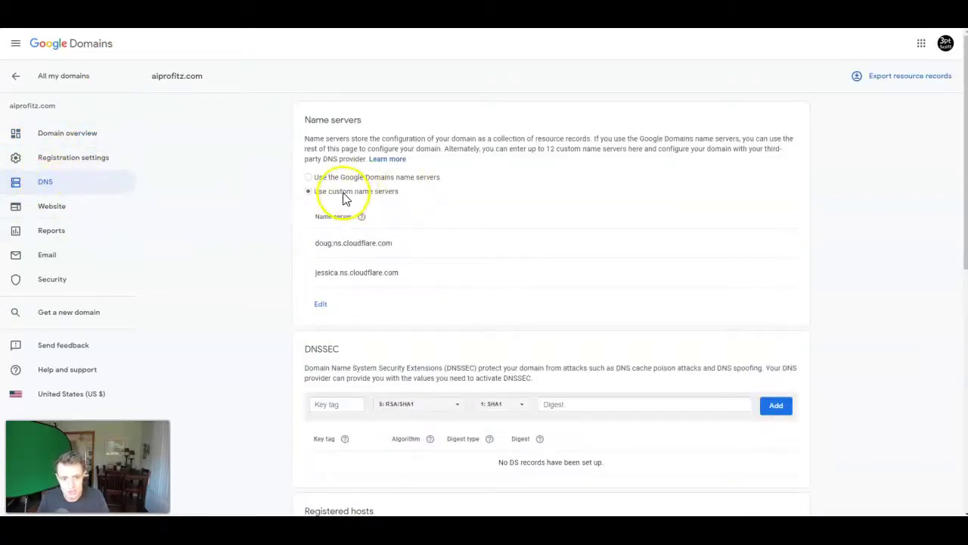
click(322, 304)
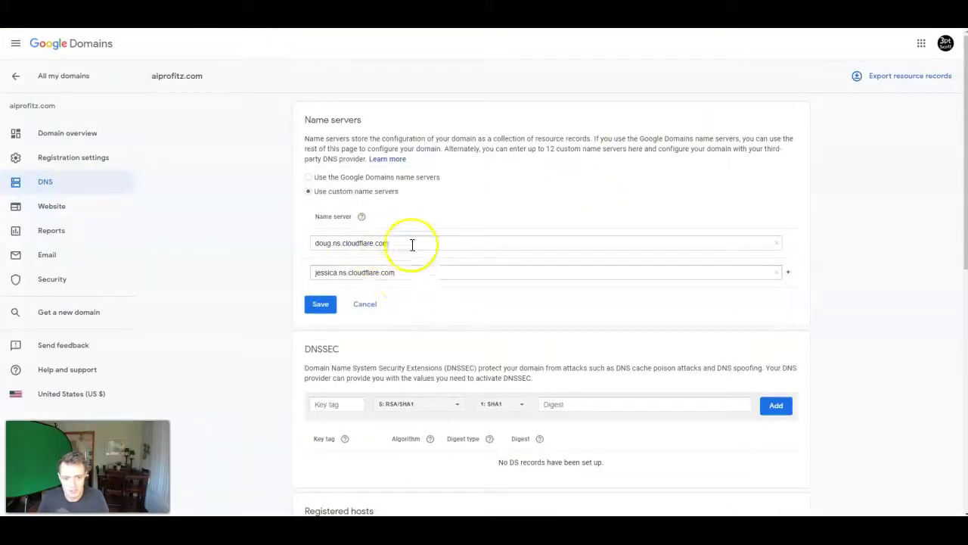
drag(411, 244, 238, 252)
click(419, 238)
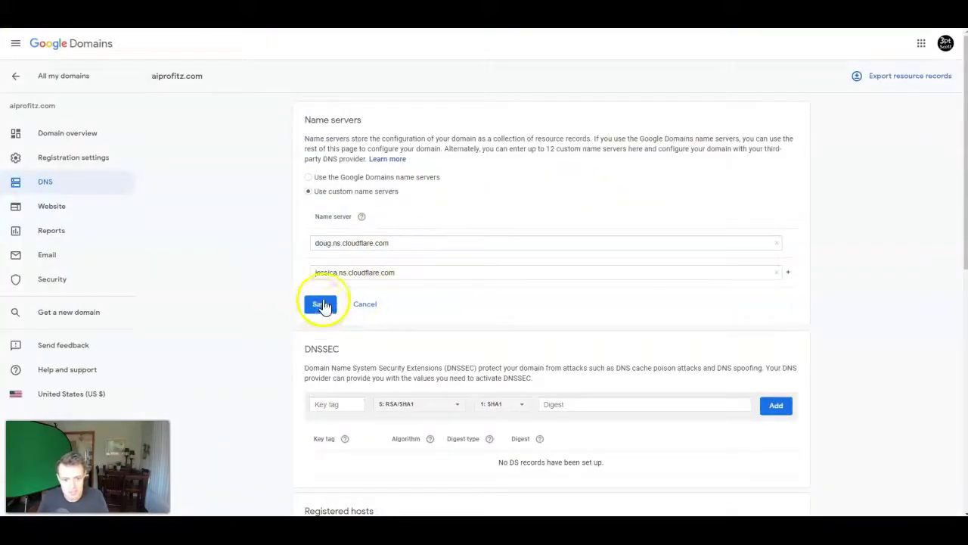
click(377, 310)
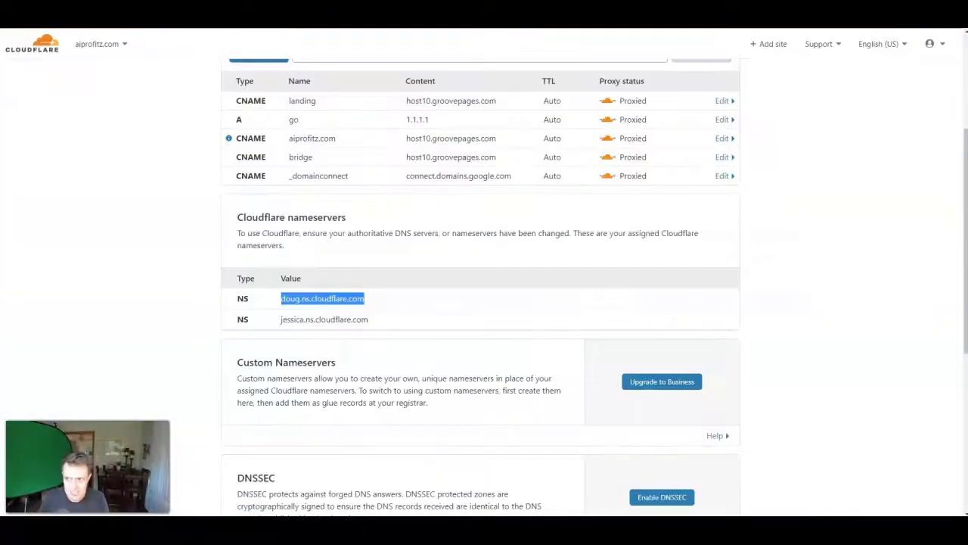
Step: Load landing.aiprofitz.com in a new incognito window
click(862, 53)
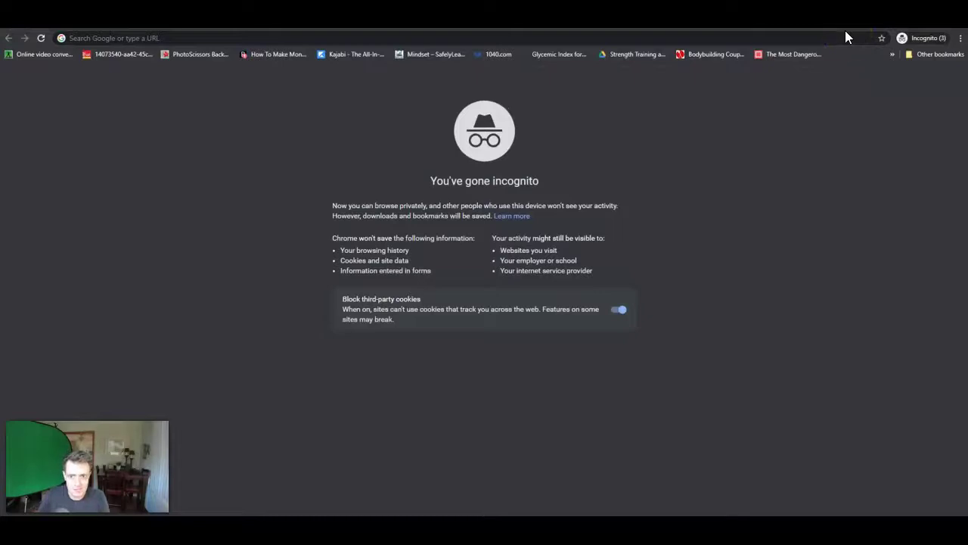
click(810, 36)
text(lk)
key(BackSpace)
text(anding.)
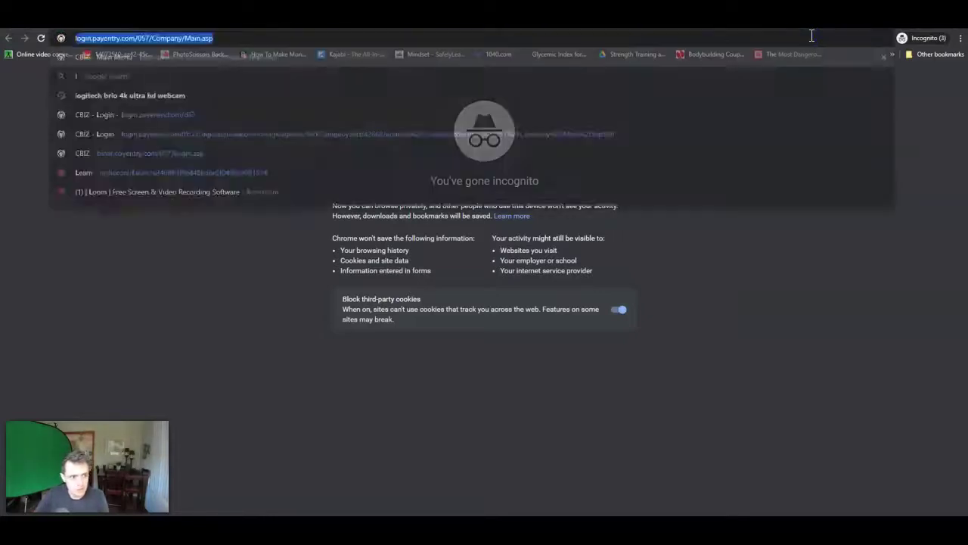
text(air)
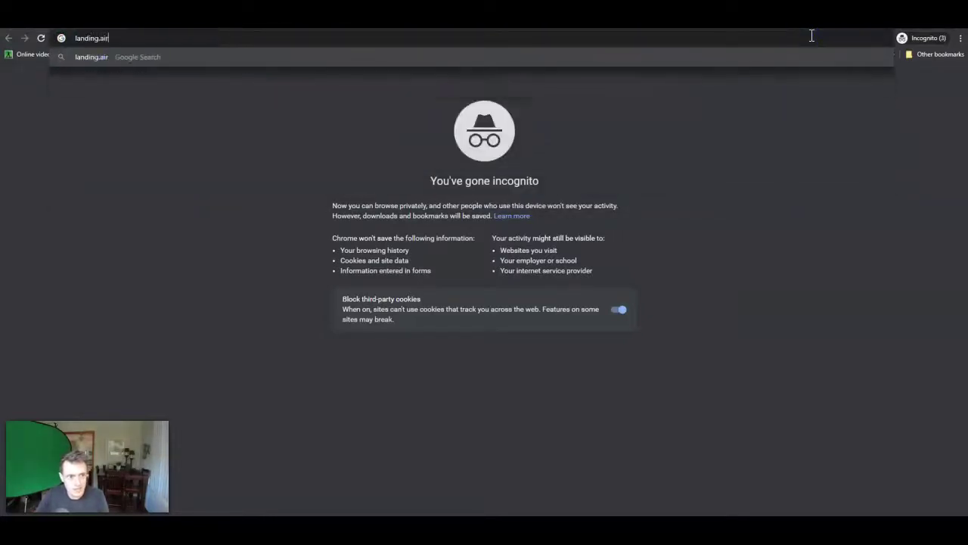
key(BackSpace)
text(profitz.com)
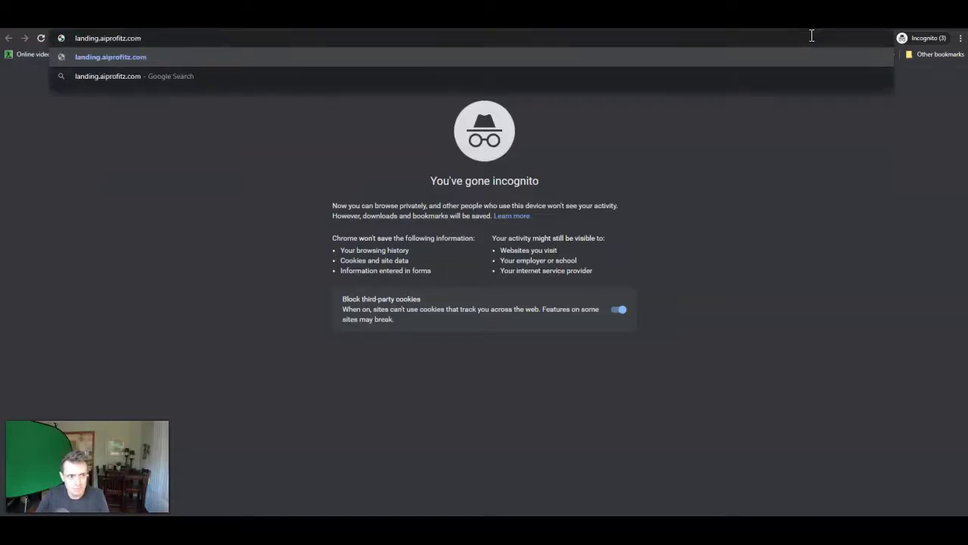
key(Return)
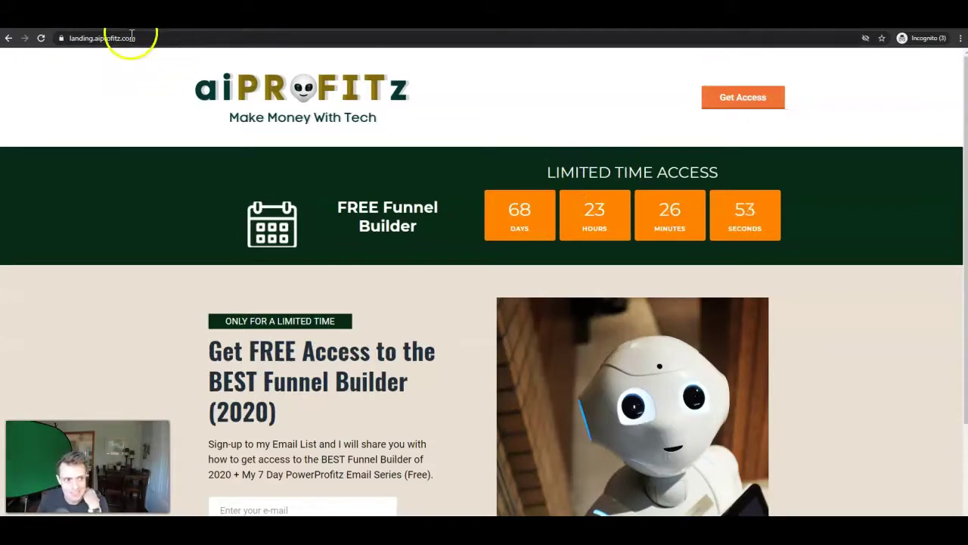
Step: Toggle full screen with F11, ending with the landing page shown full screen
key(F11)
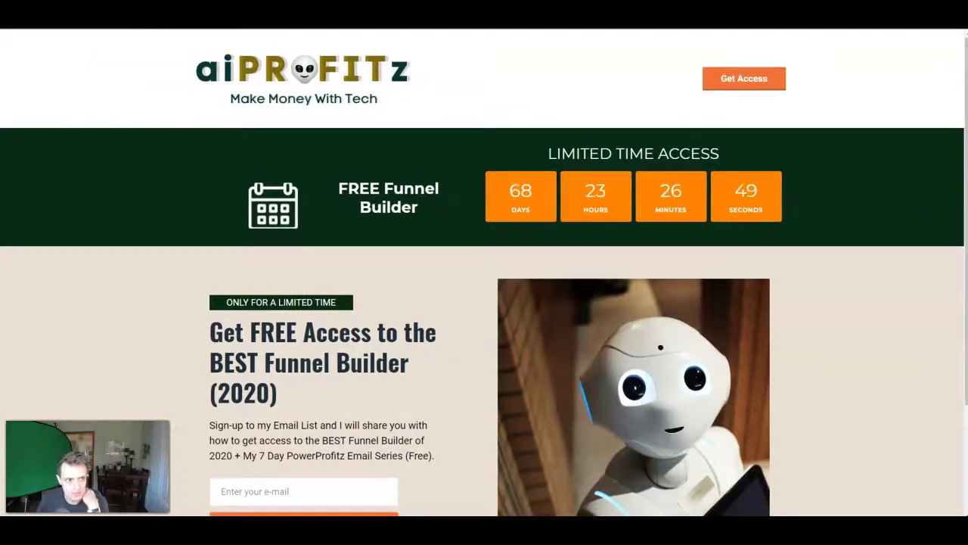
key(F11)
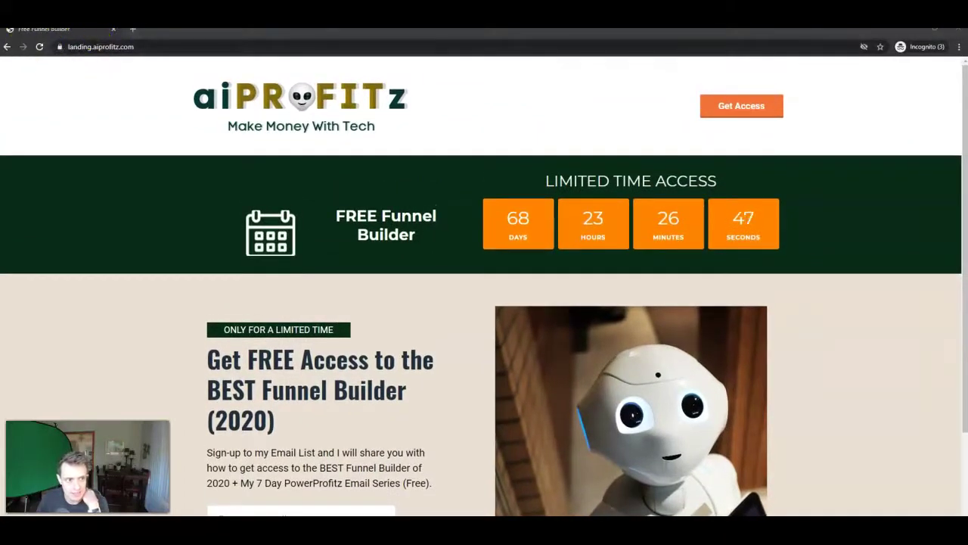
key(F11)
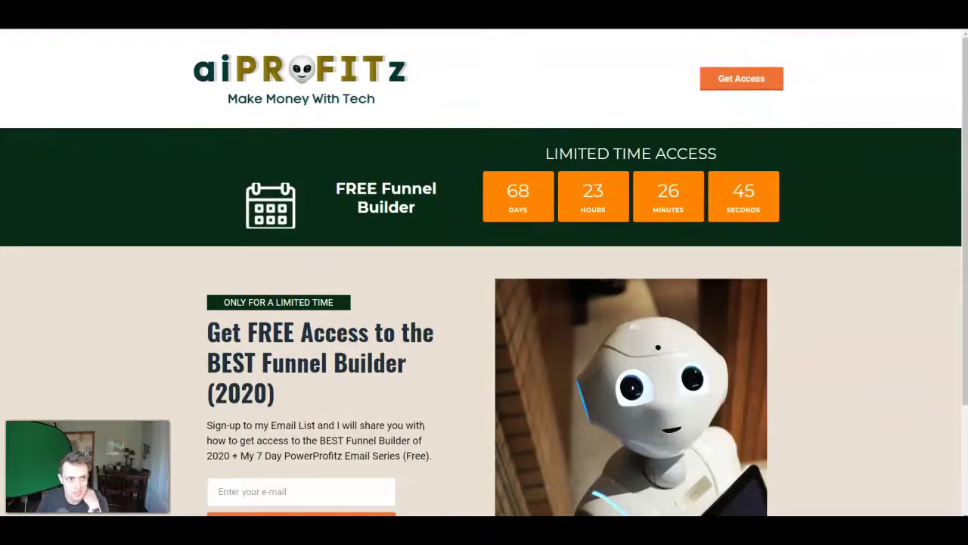